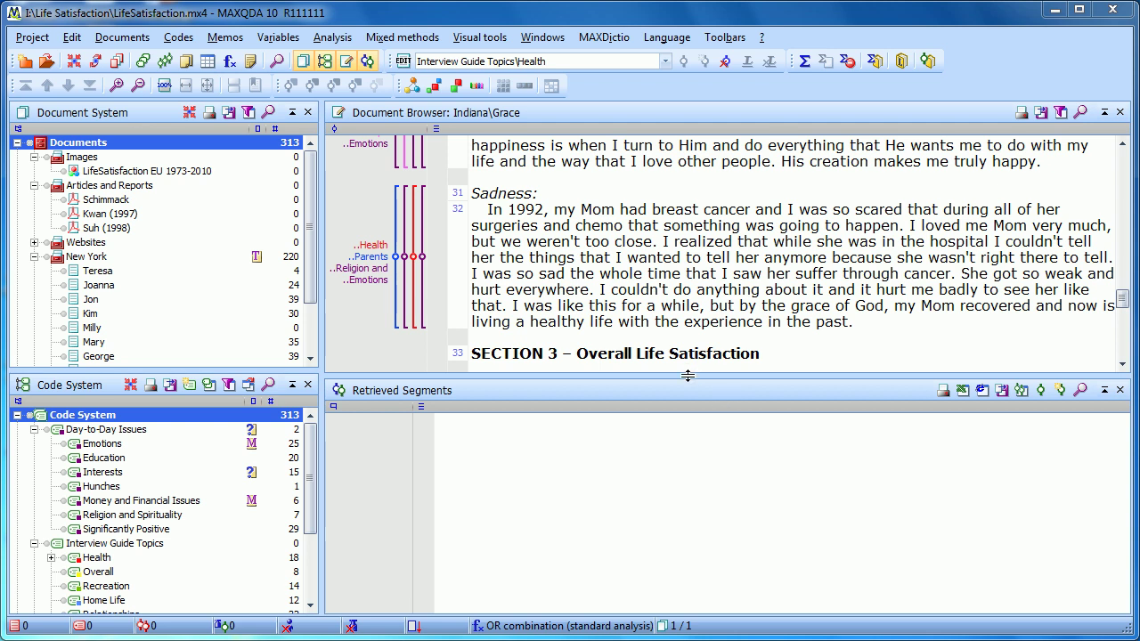
- Open the list of document variables showing the 7 system variables
{"action": "left_click", "coordinate": [295, 38]}
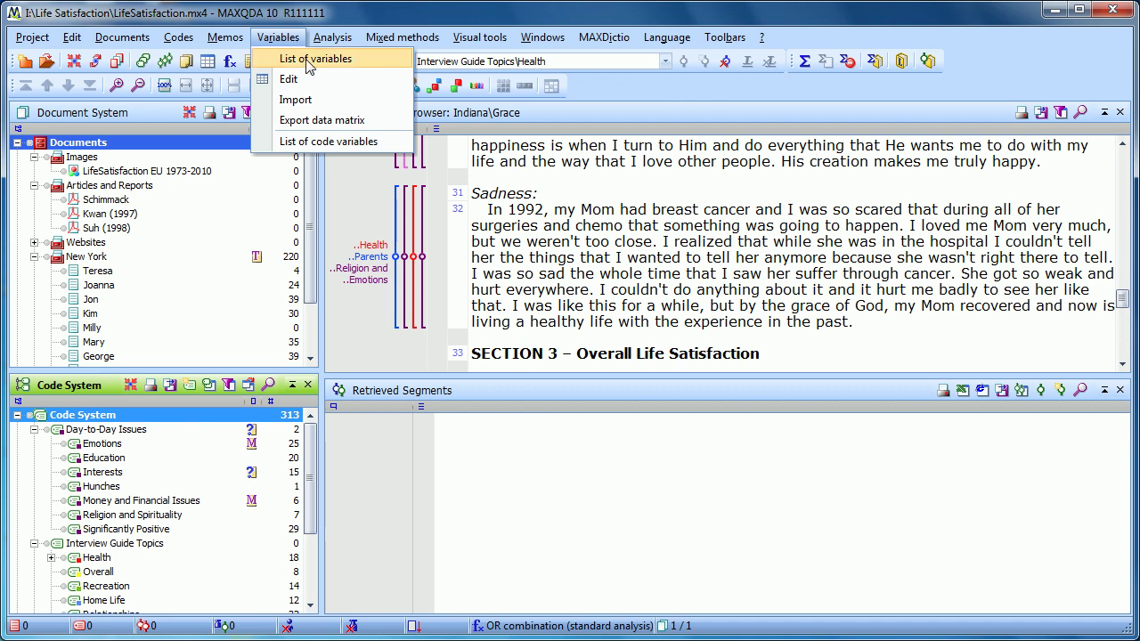
{"action": "left_click", "coordinate": [309, 61]}
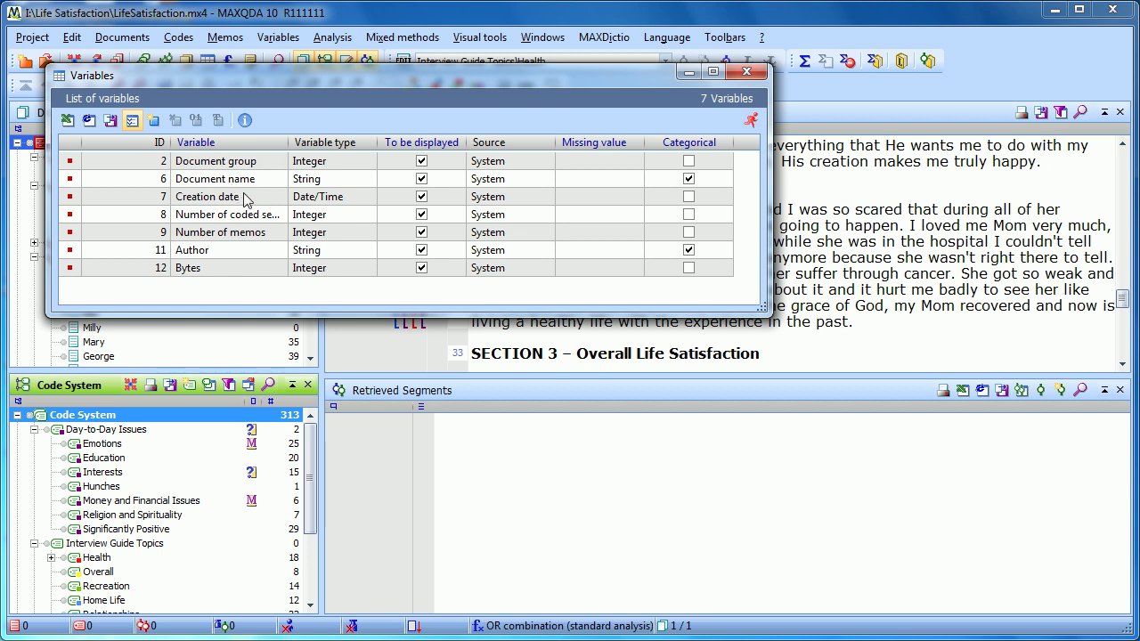
- Define a new variable named 'Gender' with the String type
{"action": "left_click", "coordinate": [154, 121]}
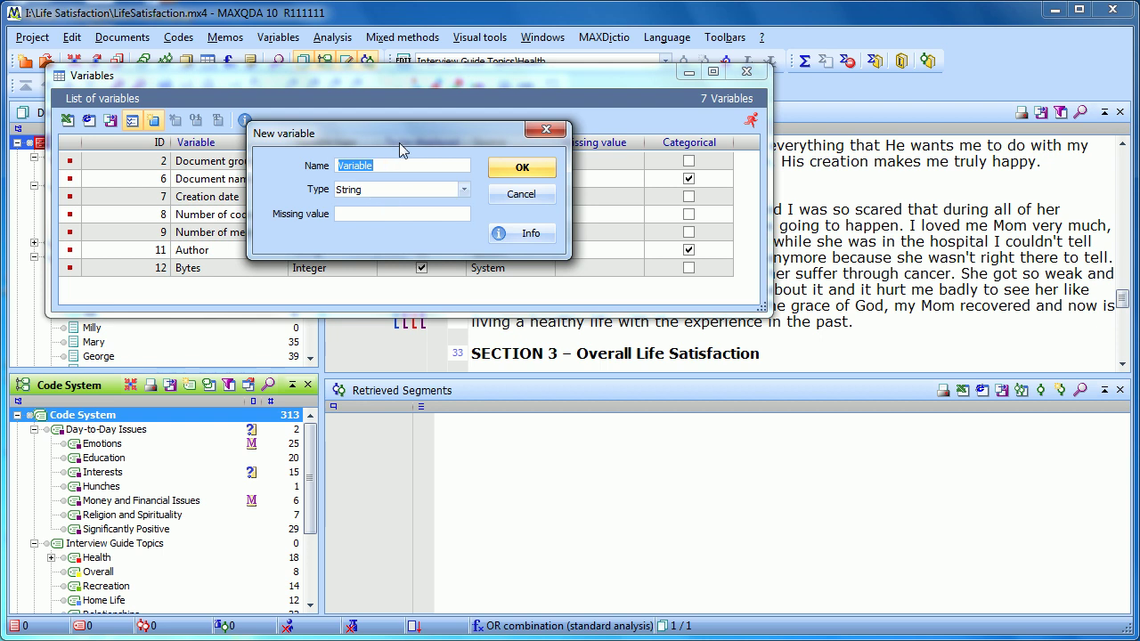
{"action": "type", "text": "Gender"}
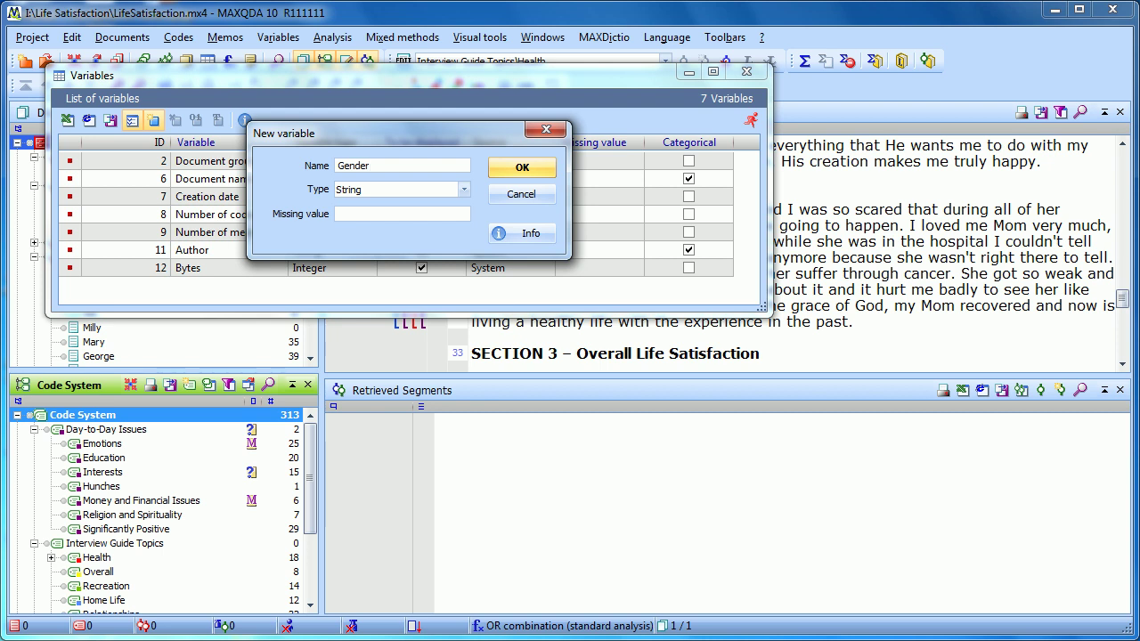
{"action": "left_click", "coordinate": [464, 192]}
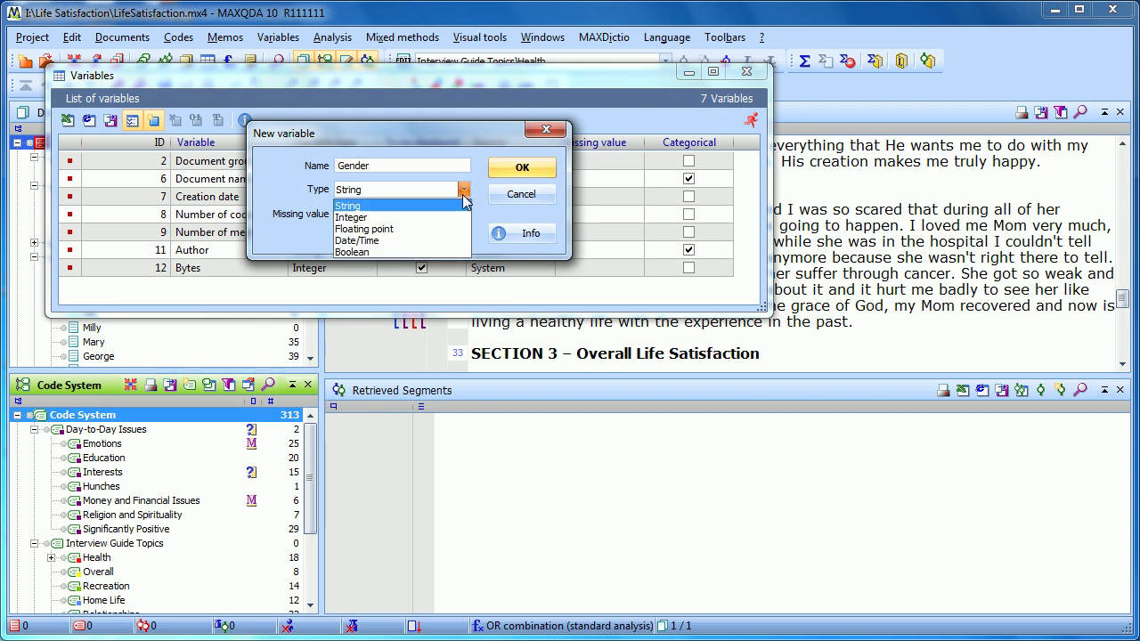
{"action": "left_click", "coordinate": [412, 211]}
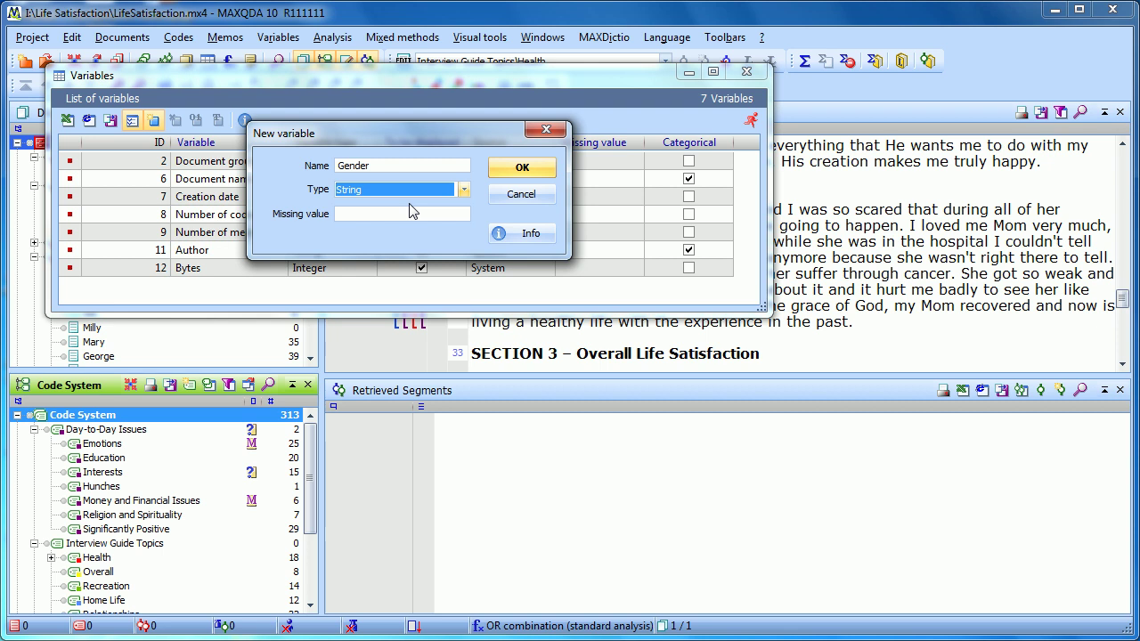
{"action": "left_click", "coordinate": [414, 213]}
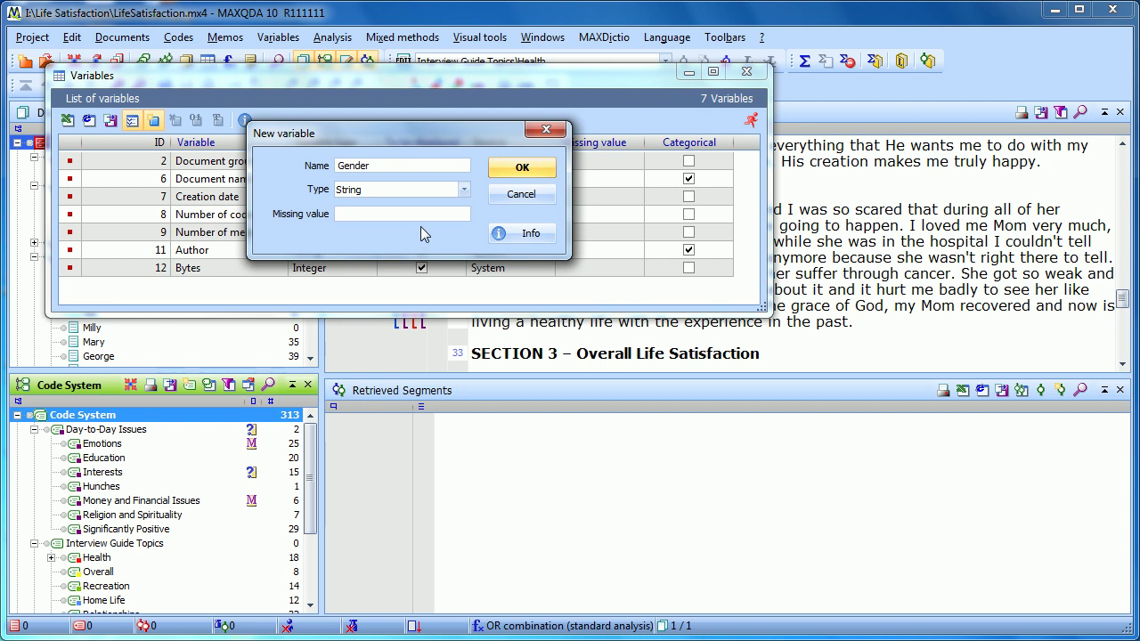
- Create the Gender variable and select it in the variable list
{"action": "left_click", "coordinate": [507, 173]}
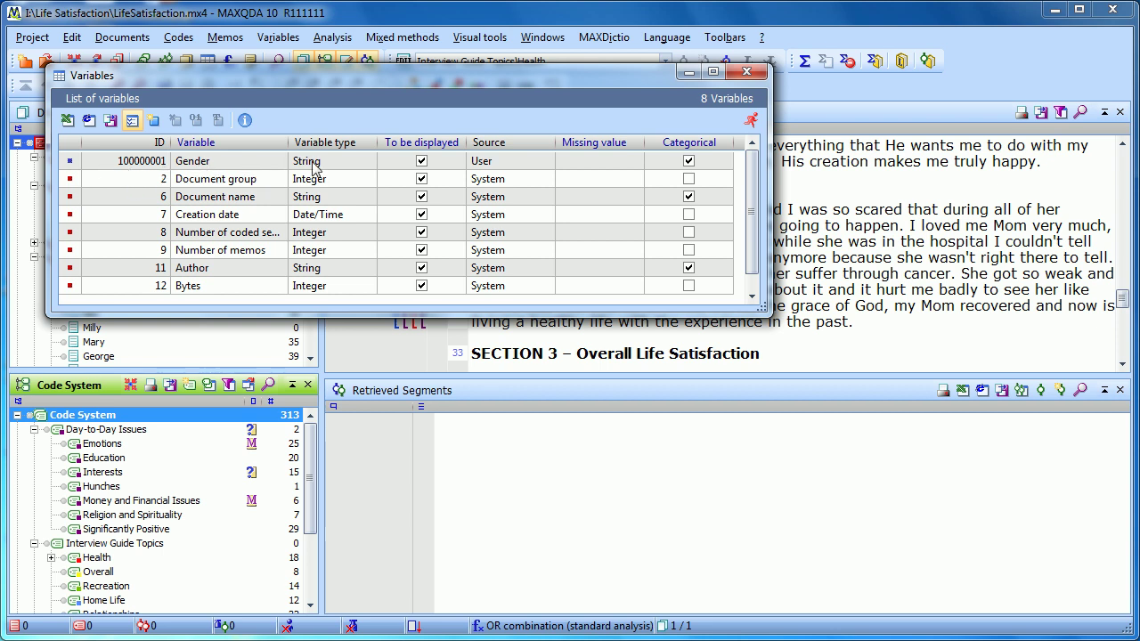
{"action": "left_click", "coordinate": [71, 164]}
- Switch to the variable view table and enlarge it to show all 16 documents
{"action": "left_click", "coordinate": [132, 125]}
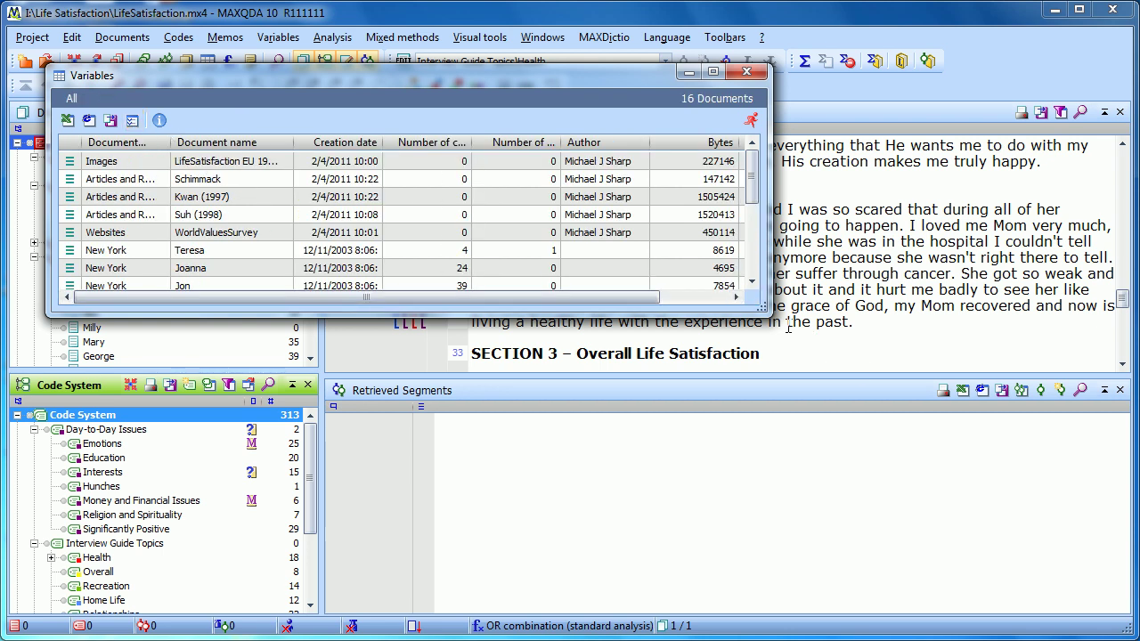
{"action": "left_click_drag", "start_coordinate": [765, 311], "coordinate": [864, 481]}
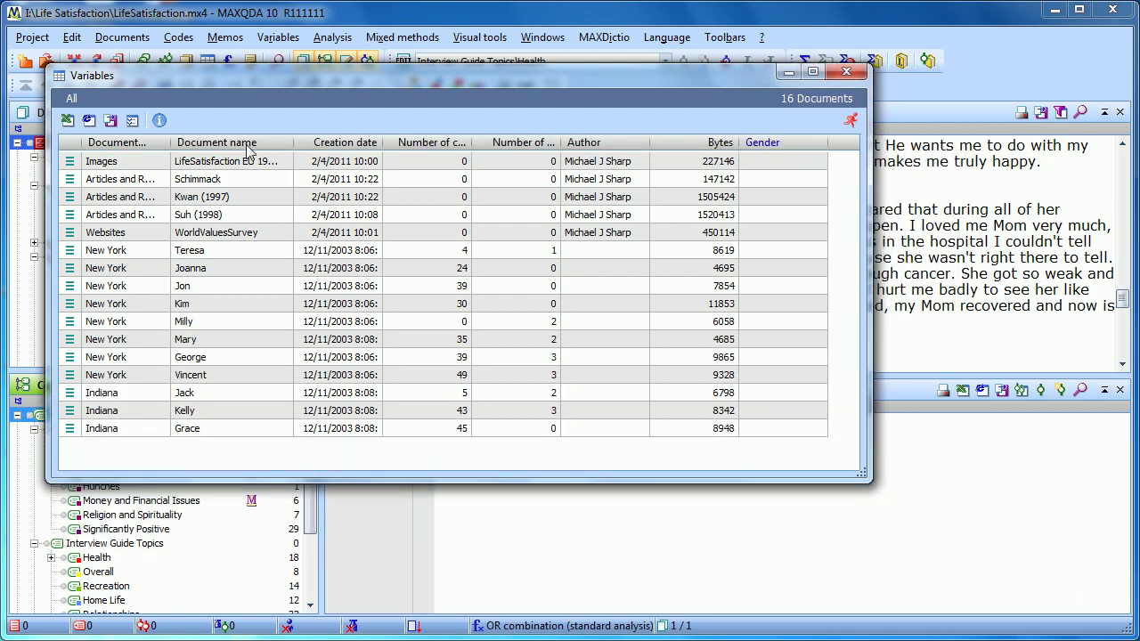
{"action": "left_click", "coordinate": [211, 253]}
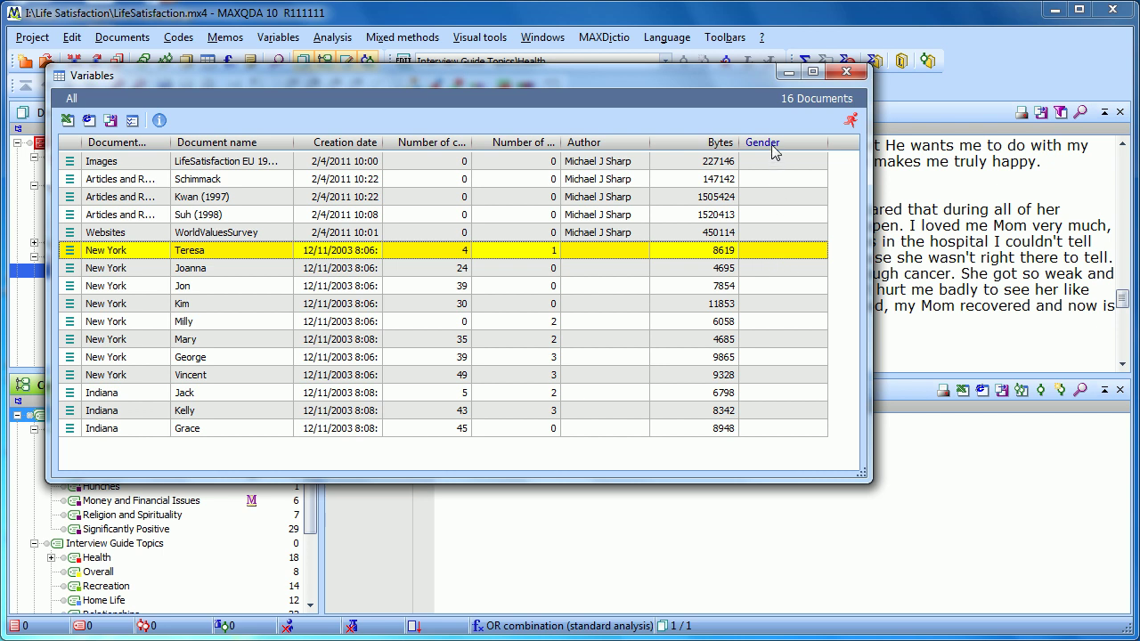
- Set Gender for the first four interviews to Female, Female, Male, Female
{"action": "double_click", "coordinate": [773, 251]}
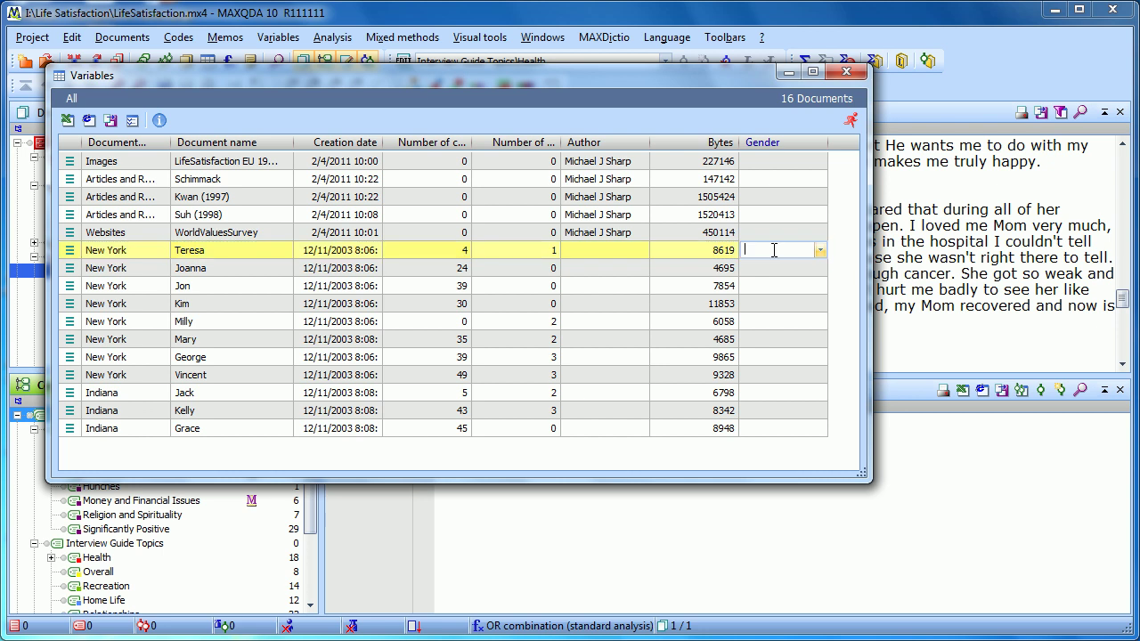
{"action": "type", "text": "Female"}
{"action": "key", "text": "Return"}
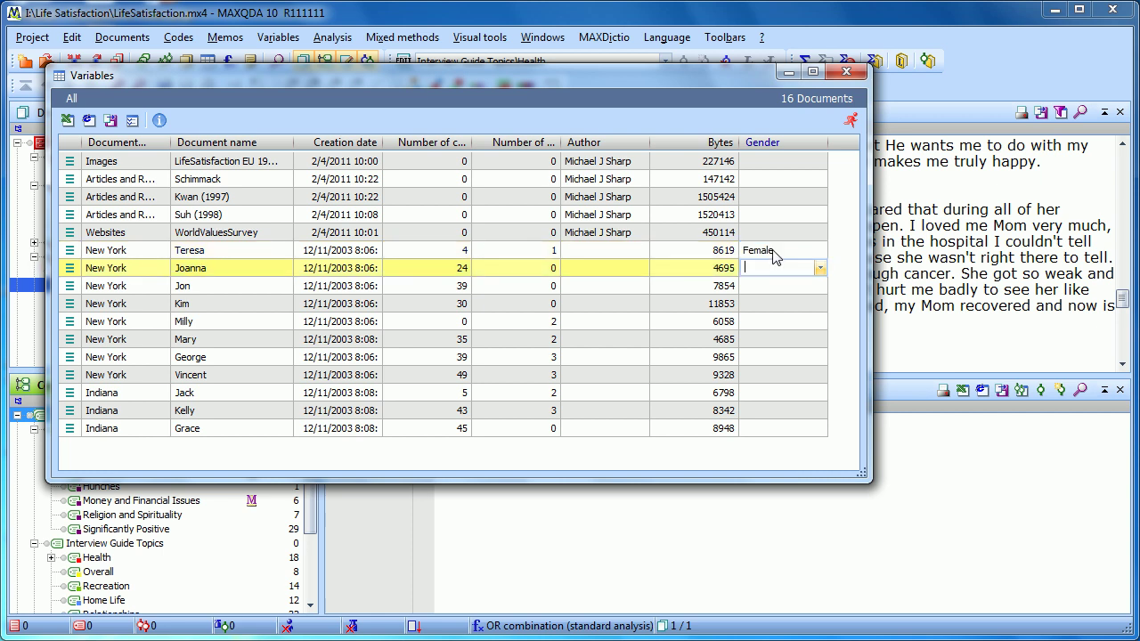
{"action": "type", "text": "Female"}
{"action": "key", "text": "Return"}
{"action": "type", "text": "Male"}
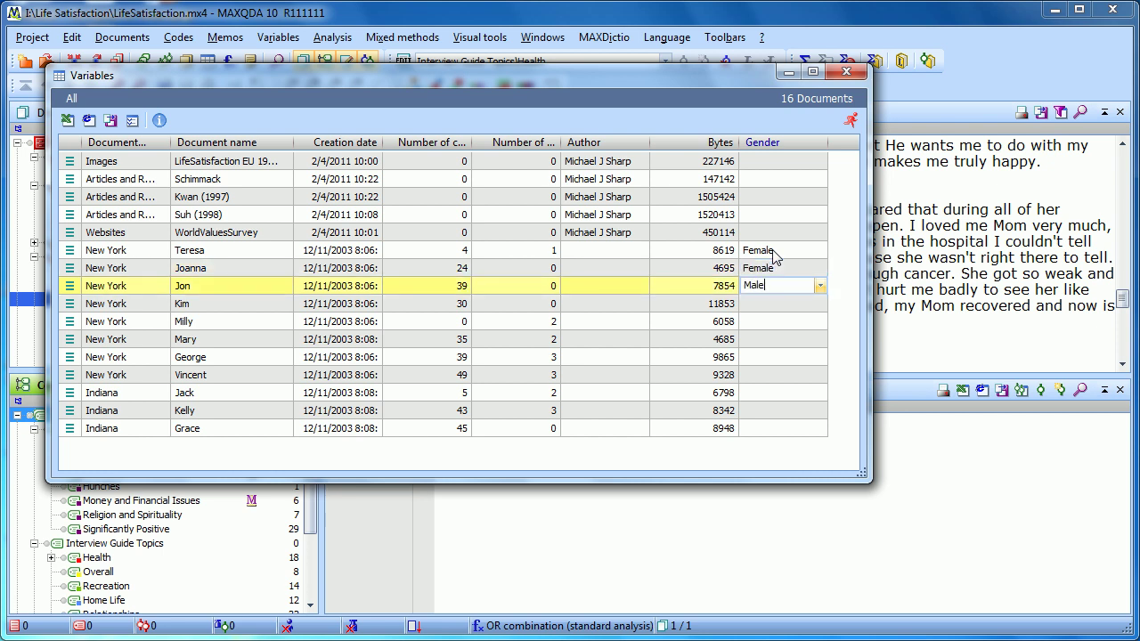
{"action": "key", "text": "Return"}
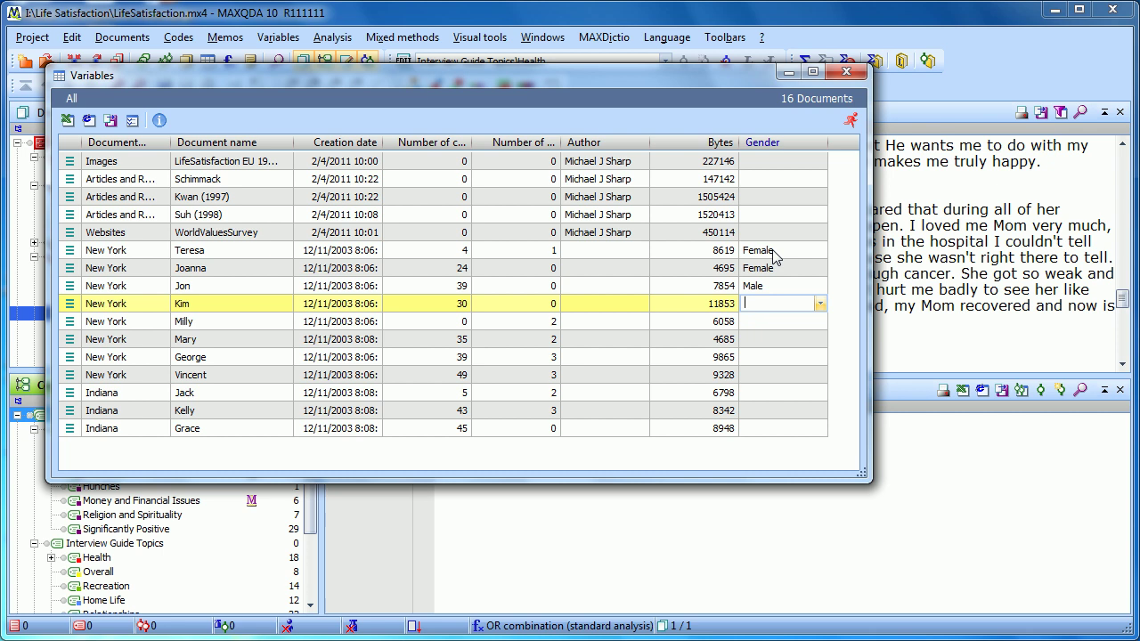
{"action": "left_click", "coordinate": [819, 305]}
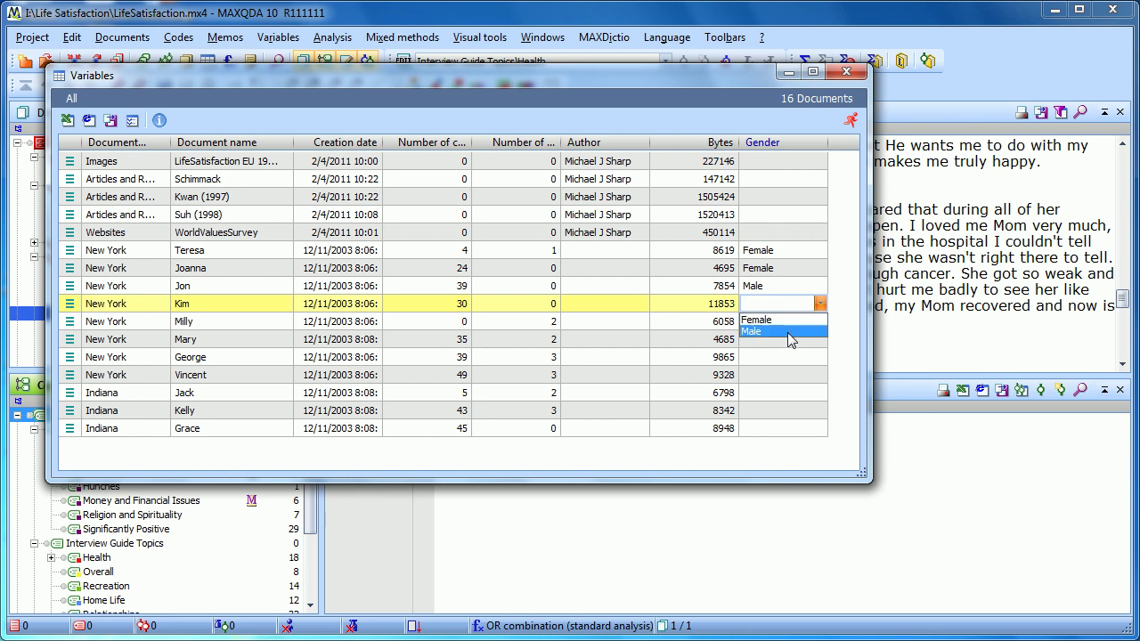
{"action": "left_click", "coordinate": [787, 320]}
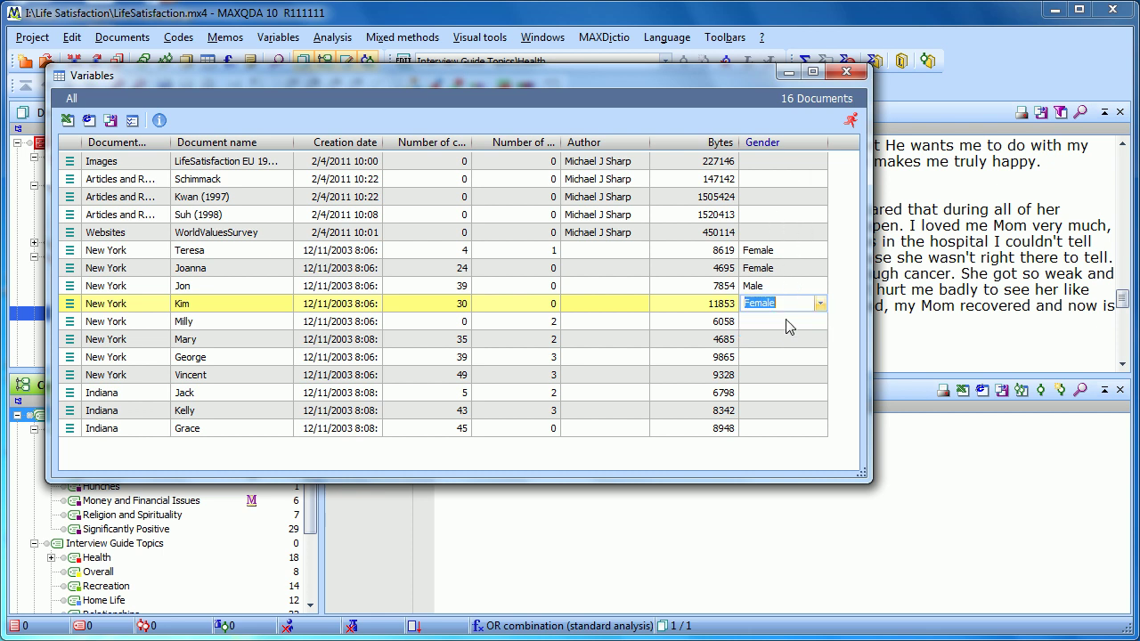
{"action": "left_click", "coordinate": [787, 323]}
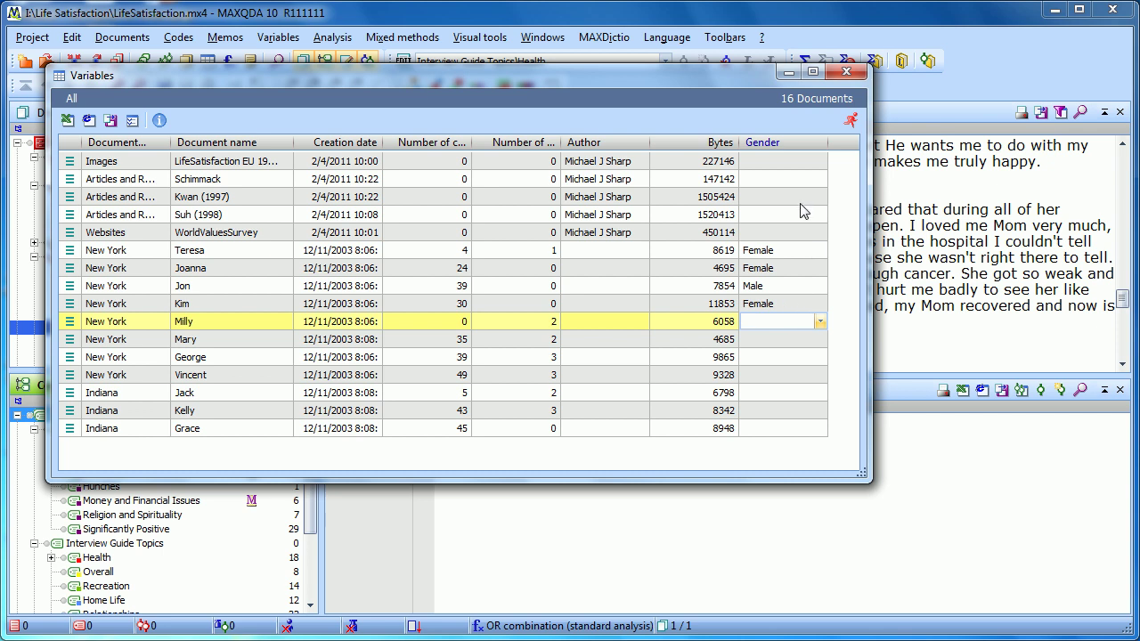
- Set Gender for the remaining seven interviews: Female, Female, Male, Male, Male, Female, Female
{"action": "type", "text": "Female"}
{"action": "key", "text": "Return"}
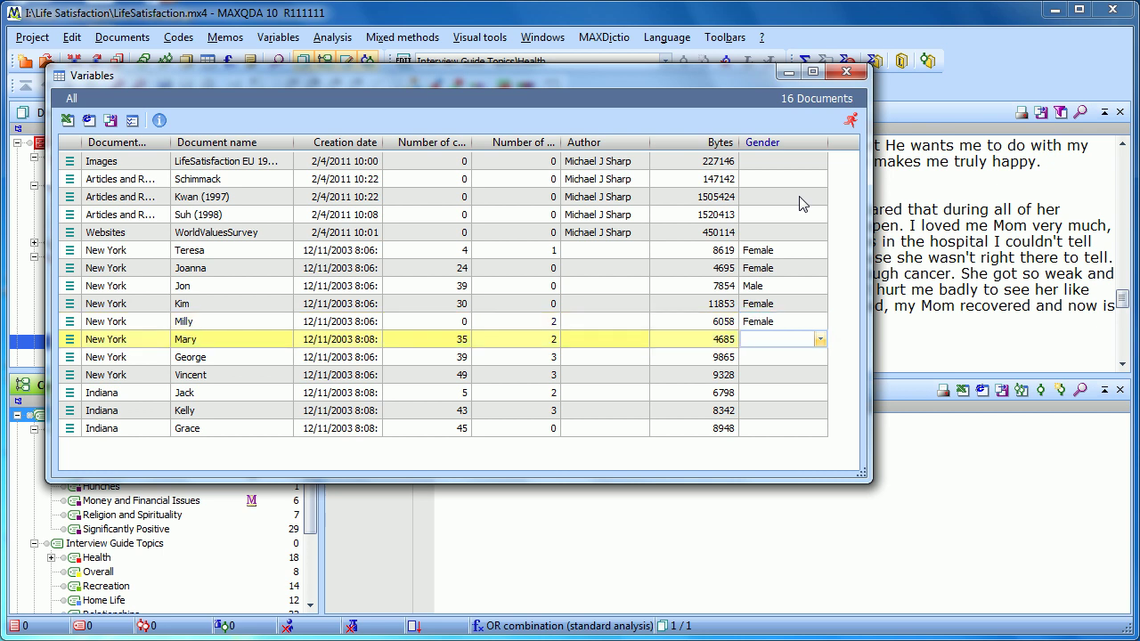
{"action": "type", "text": "Female"}
{"action": "key", "text": "Return"}
{"action": "type", "text": "Male"}
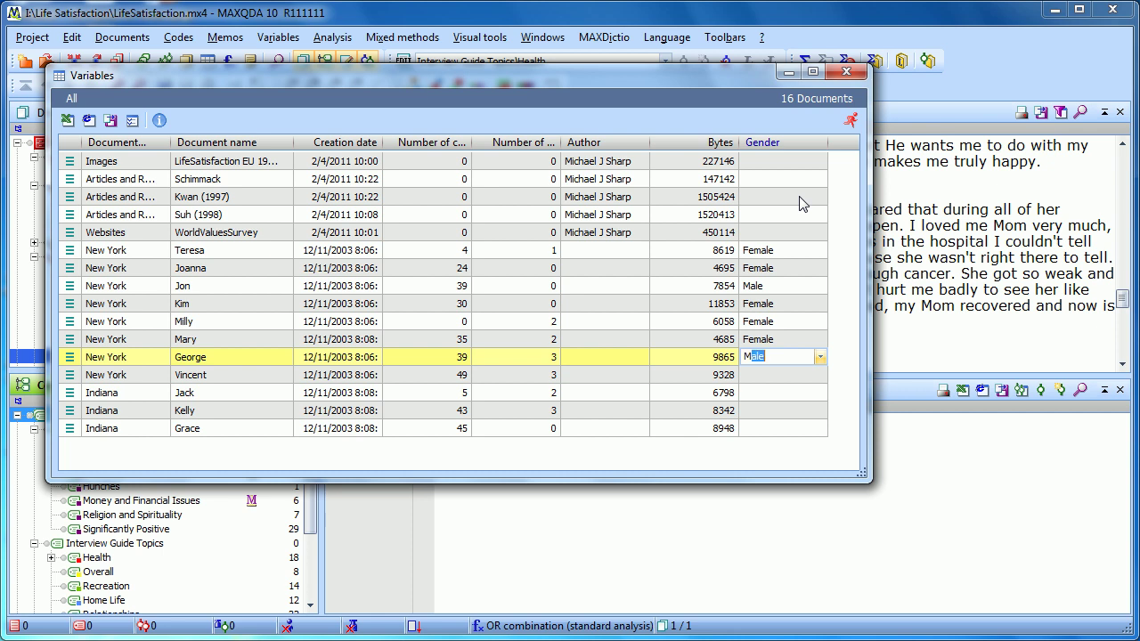
{"action": "key", "text": "Return"}
{"action": "type", "text": "Male"}
{"action": "key", "text": "Return"}
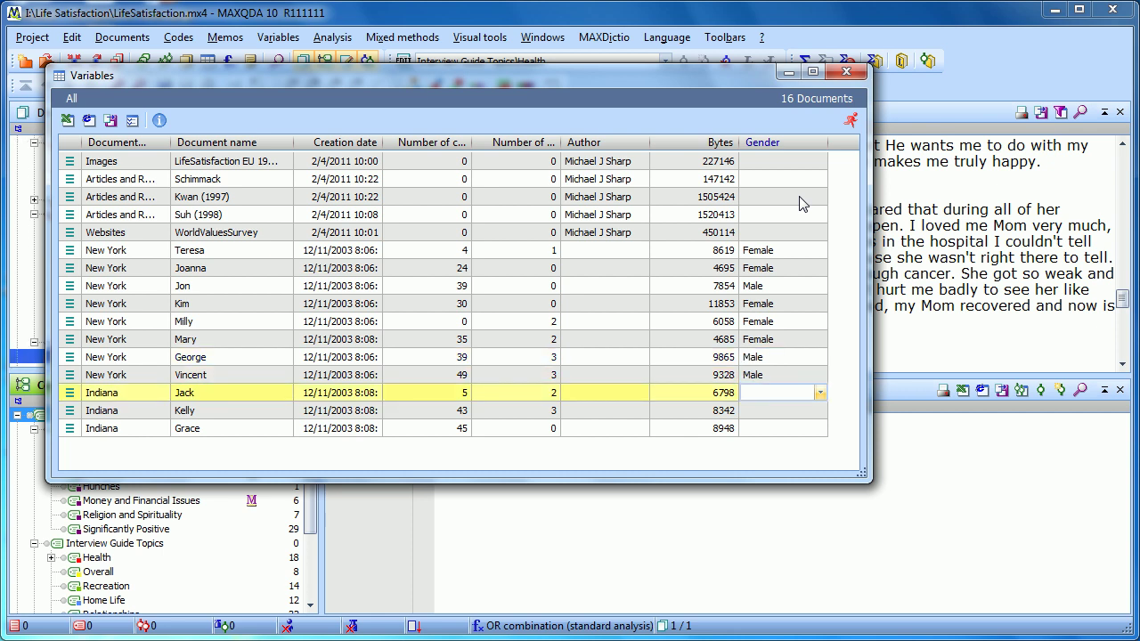
{"action": "type", "text": "Male"}
{"action": "key", "text": "Return"}
{"action": "type", "text": "Female"}
{"action": "key", "text": "Return"}
{"action": "type", "text": "Female"}
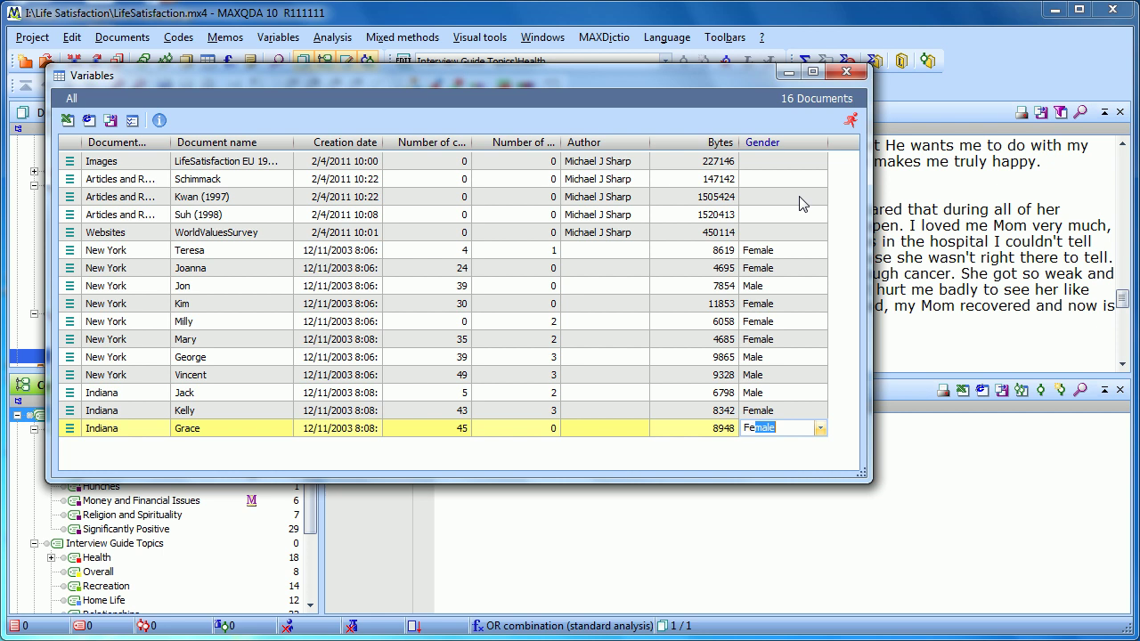
{"action": "key", "text": "Return"}
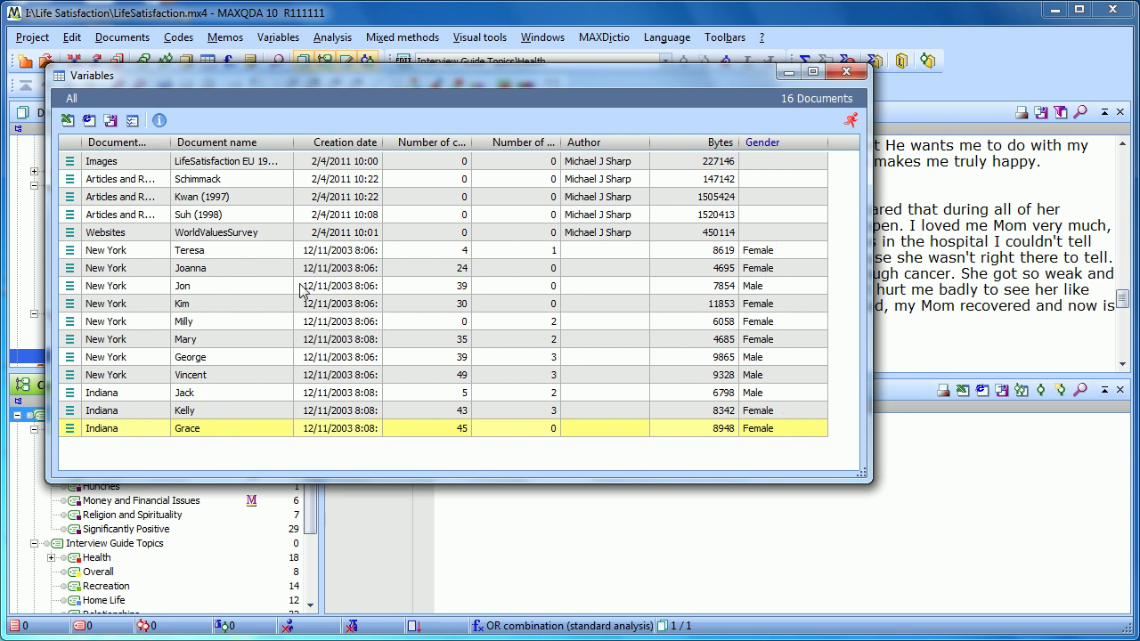
- Switch back from the variable table to the list of variables
{"action": "left_click", "coordinate": [131, 121]}
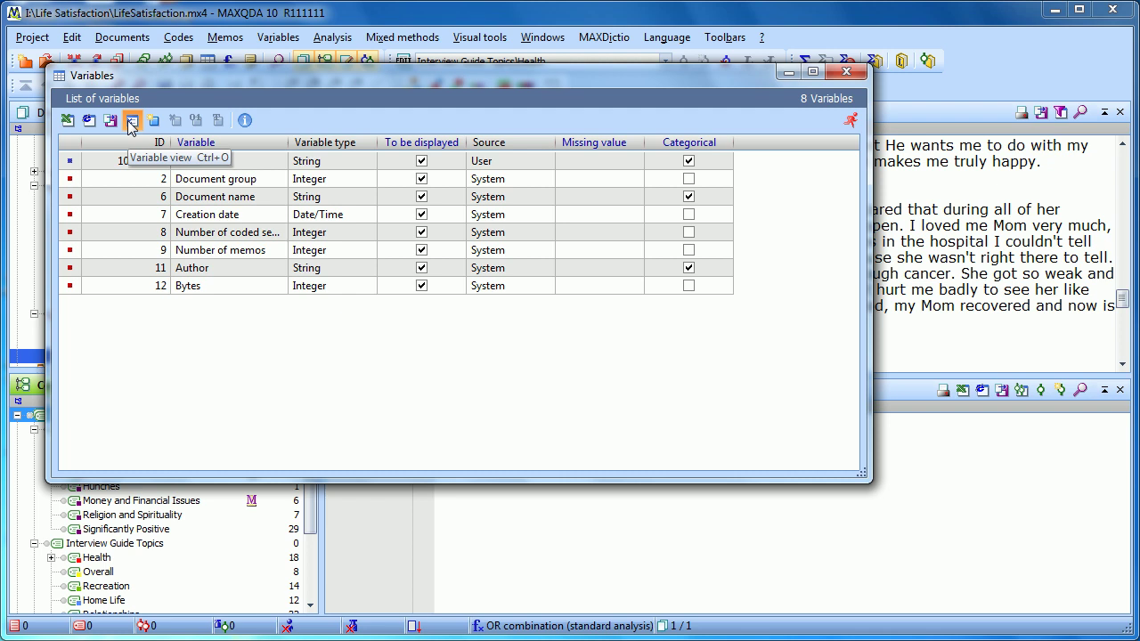